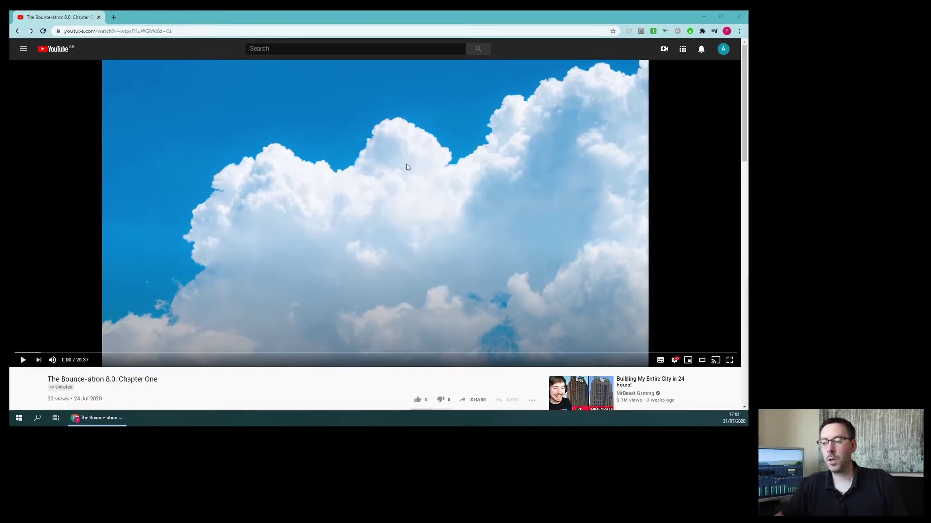
Exit theatre mode so suggested videos appear beside the player
{"action": "left_click", "coordinate": [703, 361]}
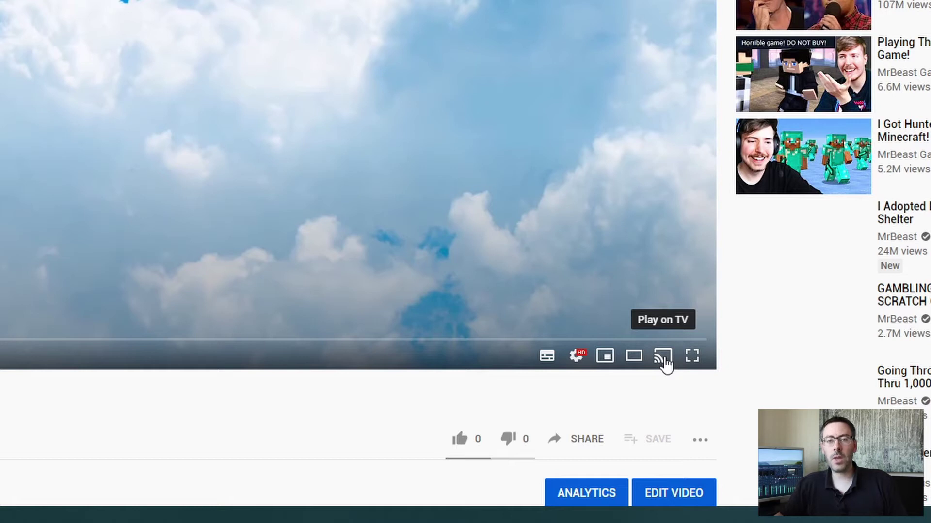
Show the cast device list for the video from the player controls
{"action": "left_click", "coordinate": [663, 357]}
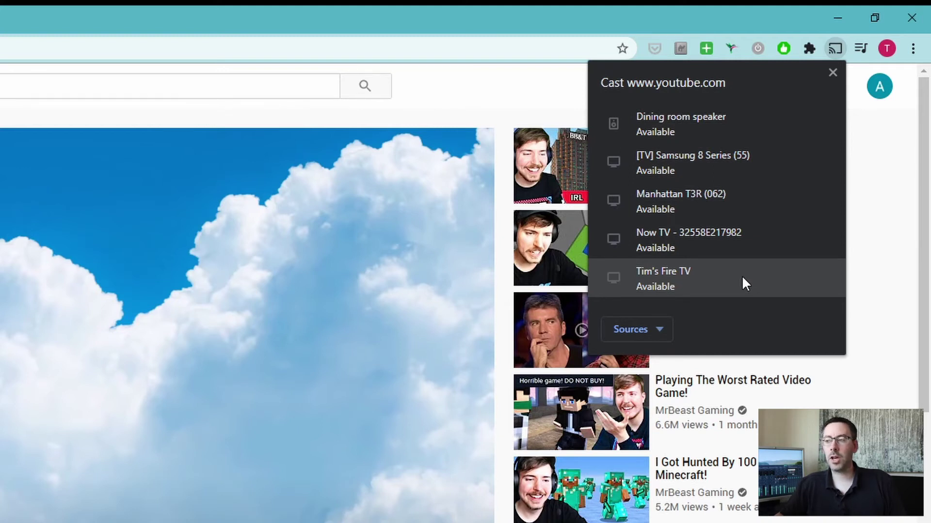
Cast the video to Tim's Fire TV, then stop casting to resume in the browser
{"action": "left_click", "coordinate": [740, 276]}
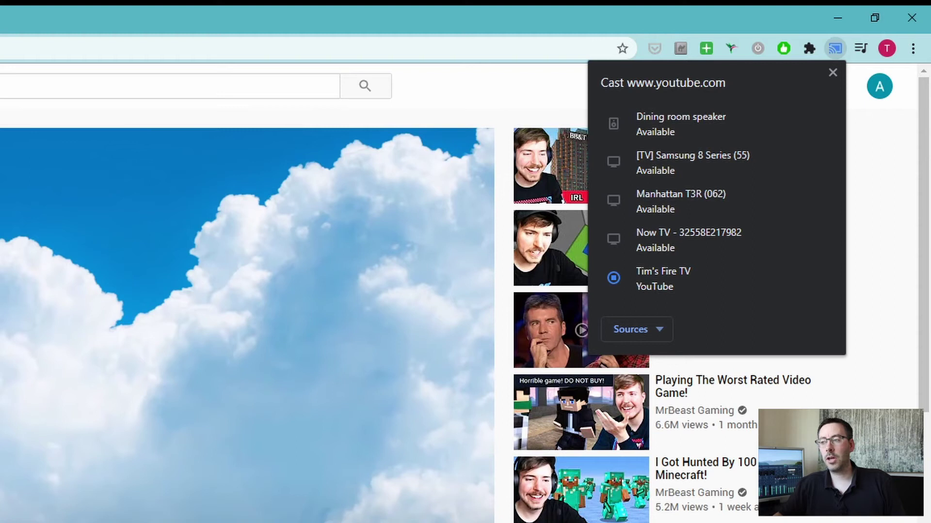
{"action": "left_click", "coordinate": [615, 278]}
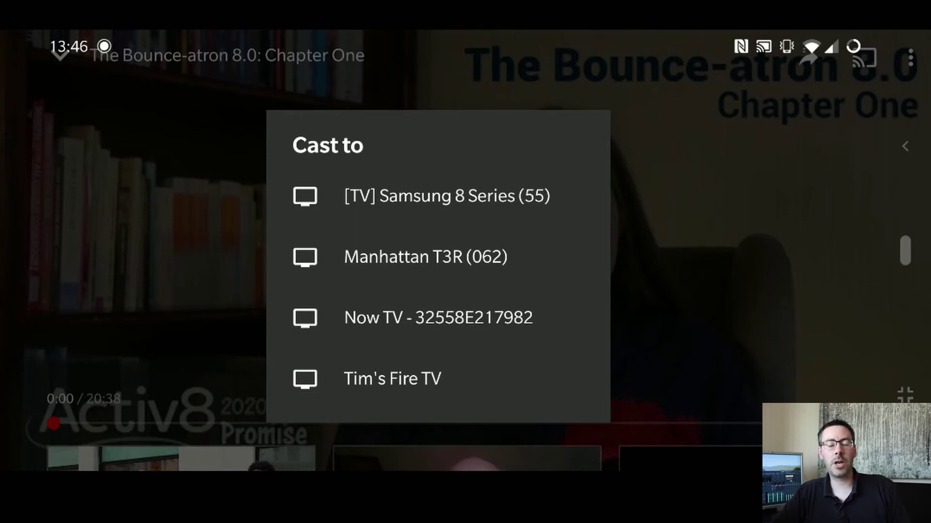
Cast The Bounce-atron 8.0: Chapter One from the Android app to Tim's Fire TV
{"action": "left_click", "coordinate": [485, 381]}
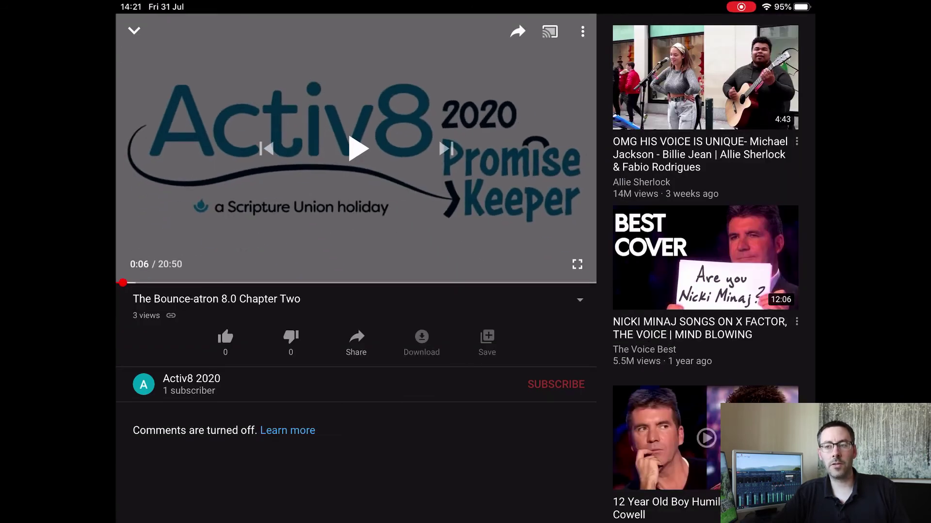
Cast Chapter Two from the iPad to Tim's Fire TV via Connect to a device
{"action": "left_click", "coordinate": [549, 32]}
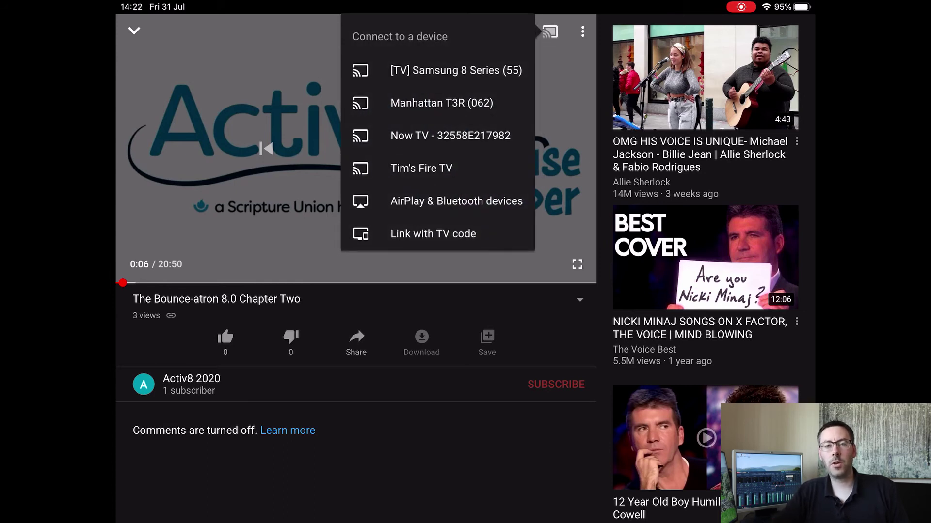
{"action": "left_click", "coordinate": [421, 168]}
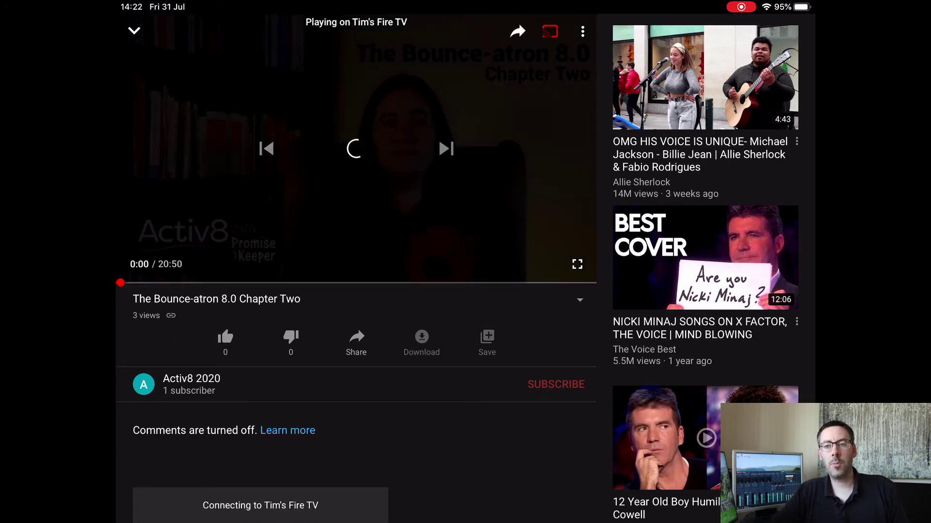